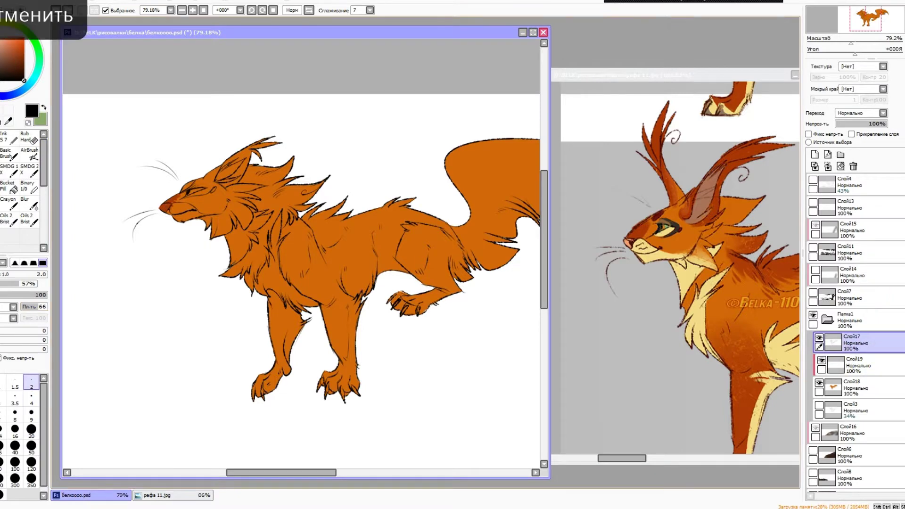
Paint dark red-brown shading on the ear, mane and back, using layer Слой19 clipped to the orange base.
click(854, 363)
click(851, 133)
click(31, 428)
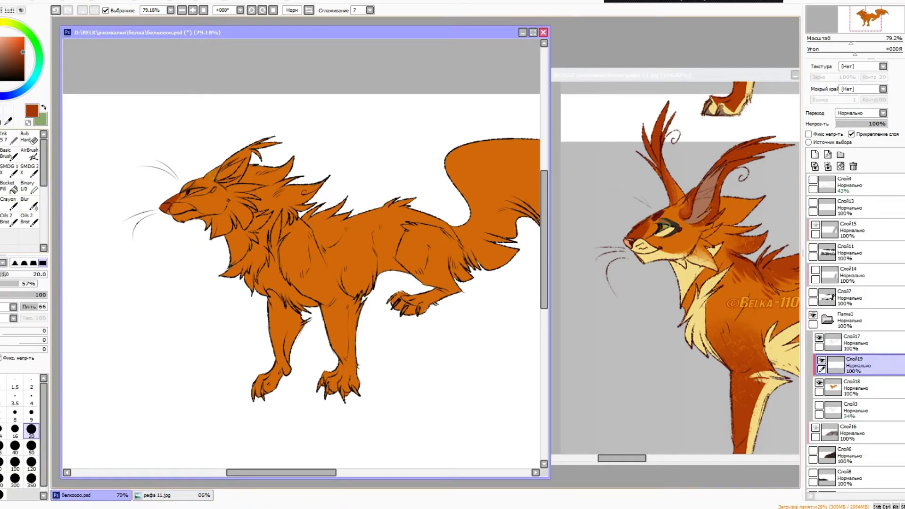
click(31, 445)
alt+click(198, 208)
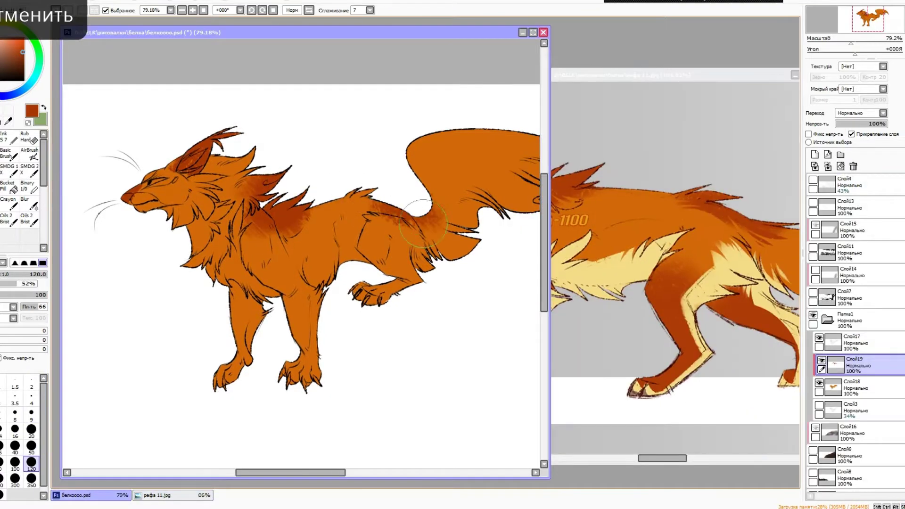
key(h)
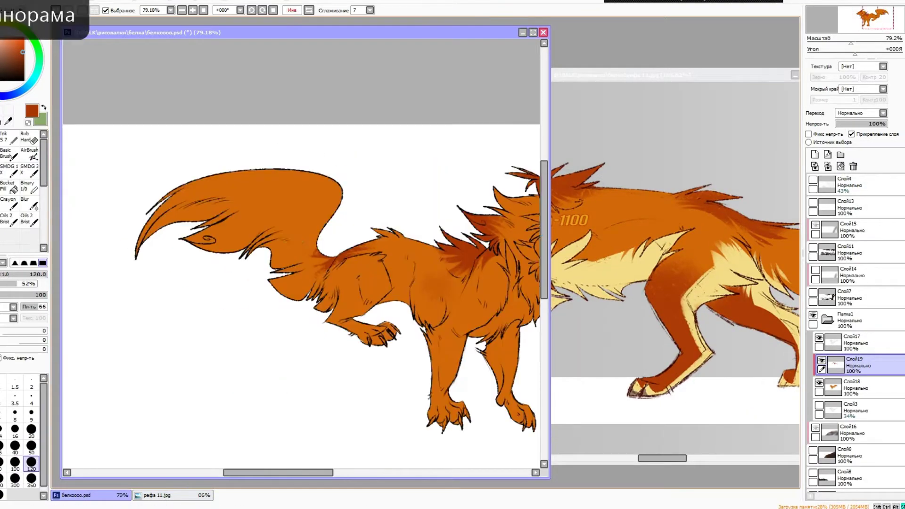
key(h)
key(ctrl+z)
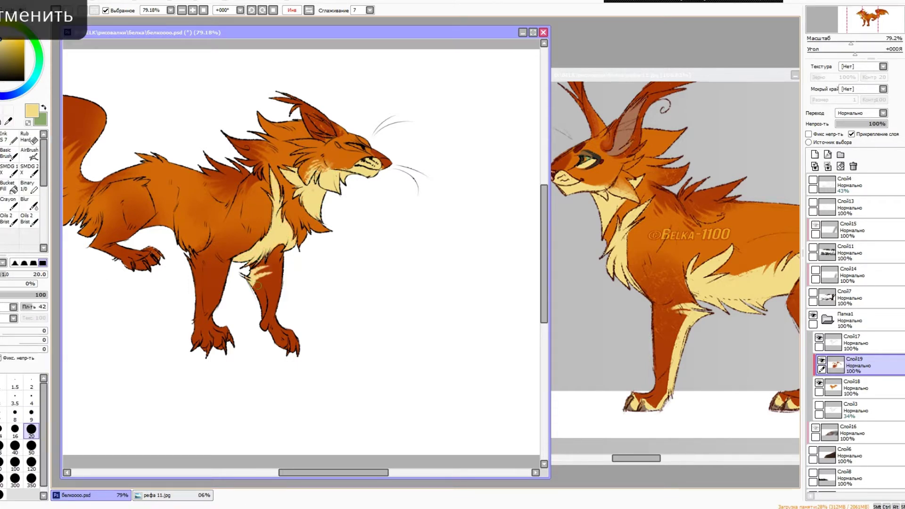
Paint cream fur markings on the forelegs, paws and belly, cleaning up their edges to match the reference drawing.
key(h)
drag(292, 261, 235, 365)
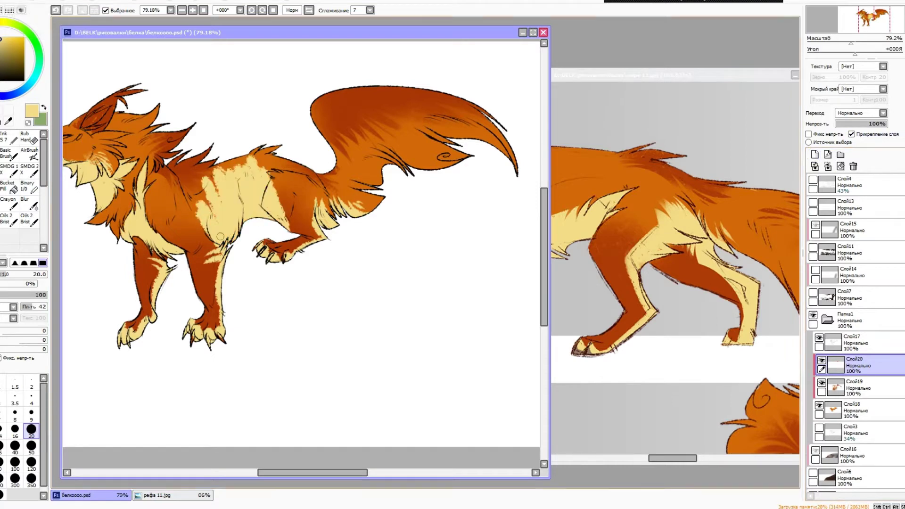
key(h)
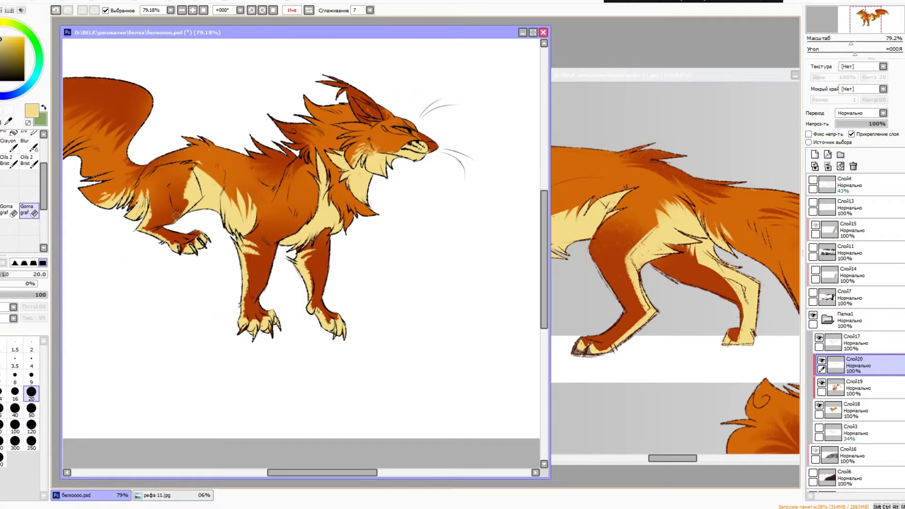
key(h)
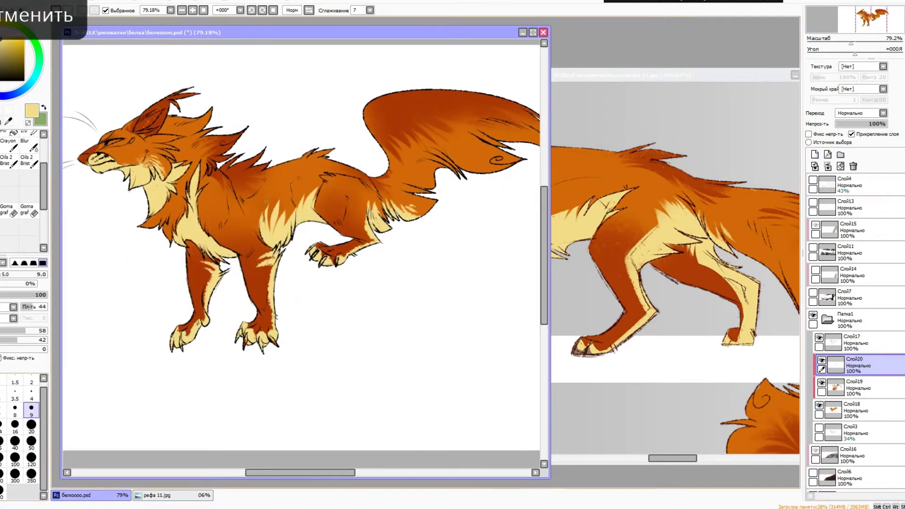
drag(198, 162, 276, 203)
Color the eye markings, pink nose and inner ear on layer Слой20 with colors sampled from the reference head.
drag(660, 188, 697, 415)
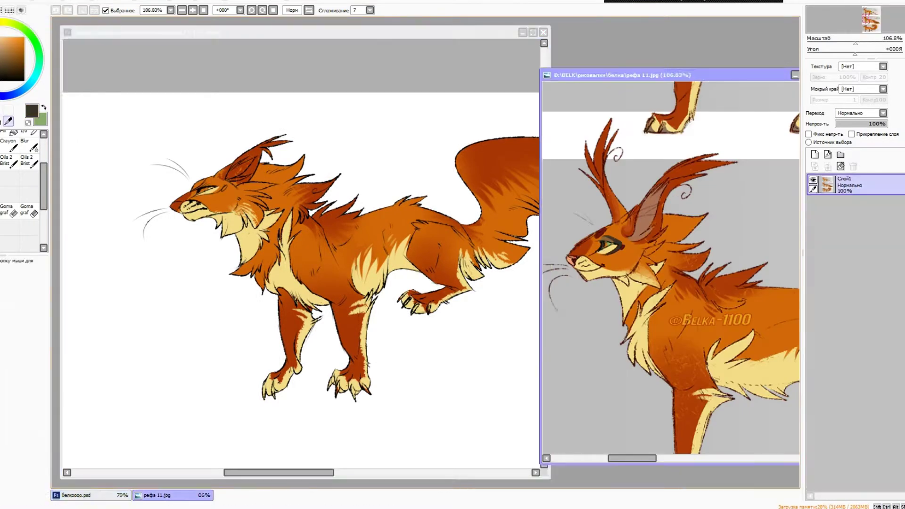
alt+click(216, 185)
drag(207, 186, 227, 184)
alt+click(571, 259)
drag(172, 205, 183, 213)
drag(252, 154, 212, 154)
key(ctrl+z)
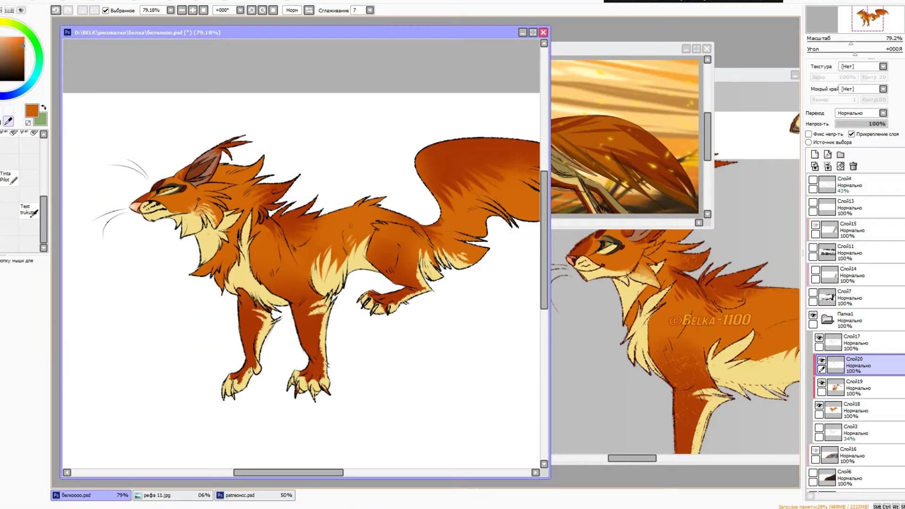
Retouch the chest and shoulder fur on layer Слой19 with sampled orange and dark red-brown.
key(h)
drag(209, 257, 249, 243)
alt+click(202, 253)
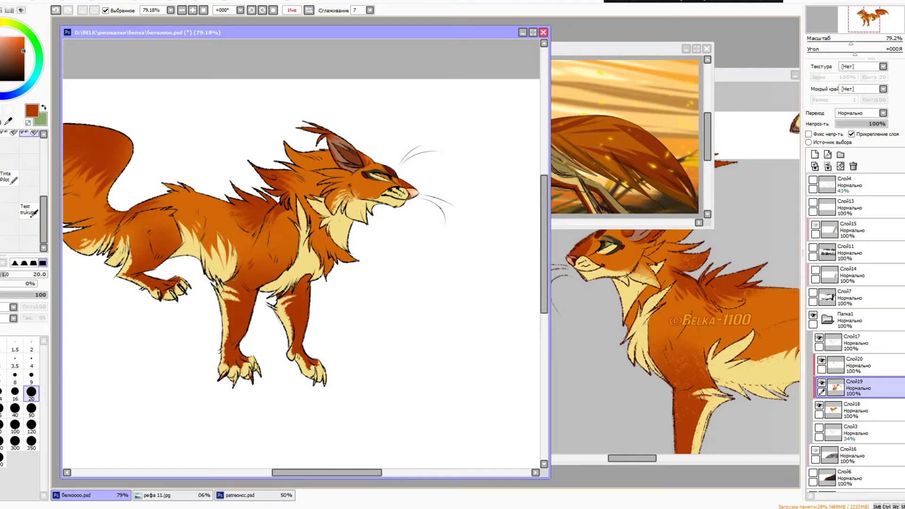
key(h)
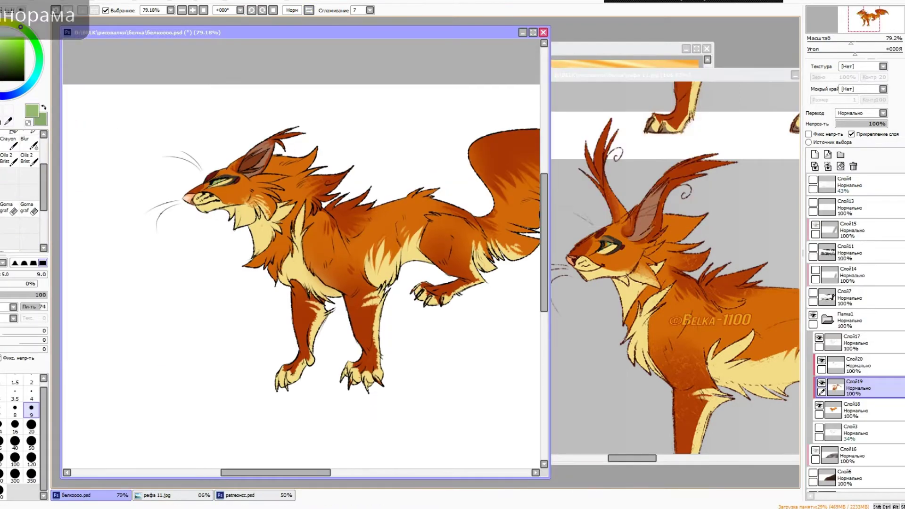
Refine the cheek and face fur on layer Слой19 with orange tones sampled from the reference drawing.
click(208, 220)
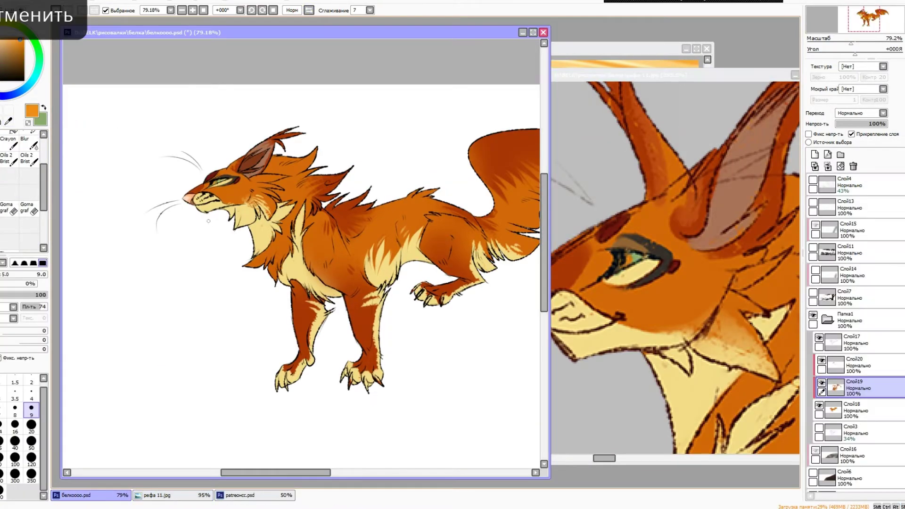
click(673, 282)
scroll(674, 282, down, 5)
click(208, 220)
alt+click(673, 283)
click(208, 220)
click(31, 425)
key(h)
alt+click(250, 182)
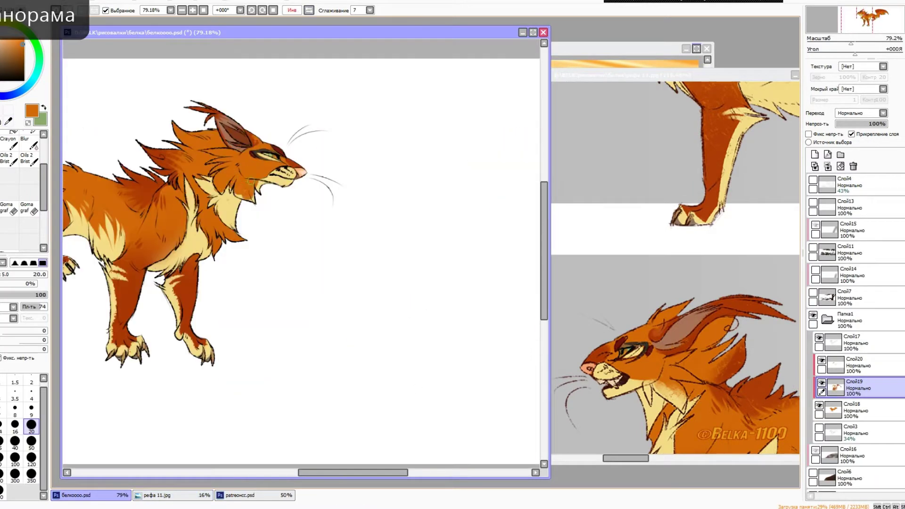
drag(302, 254, 533, 290)
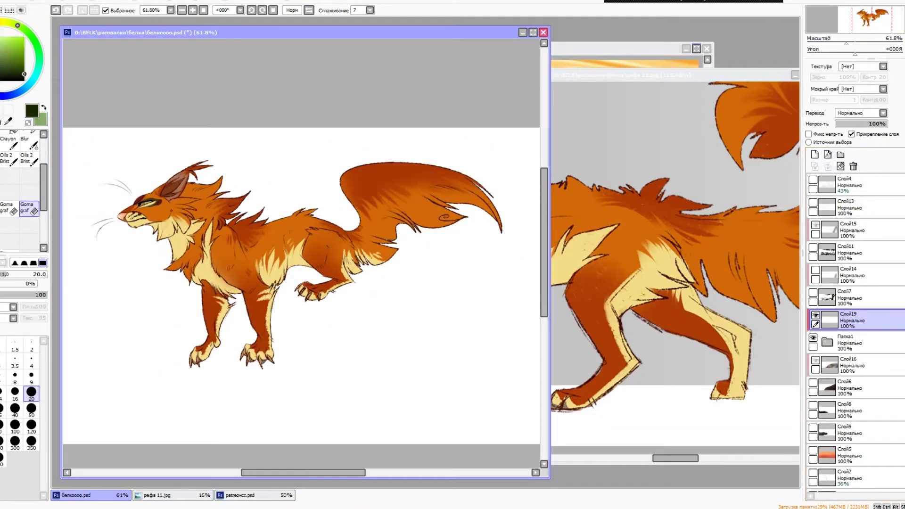
Shade the body, legs and tail in dark green on a clipped Multiply layer at 73% opacity above the character folder.
key(b)
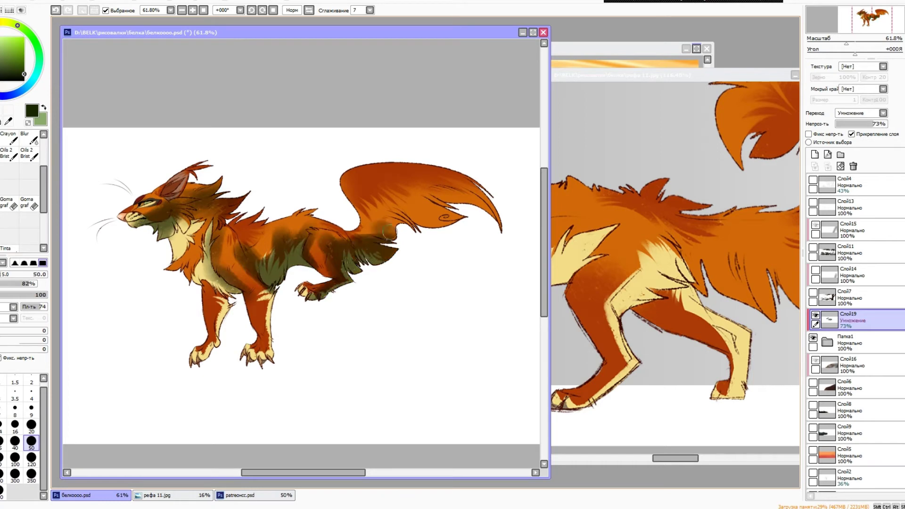
drag(389, 231, 452, 198)
drag(254, 282, 215, 309)
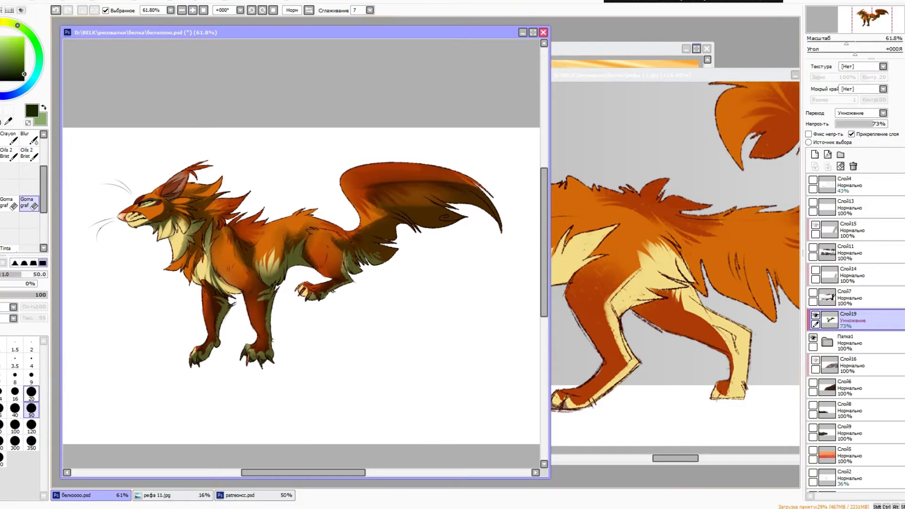
key(h)
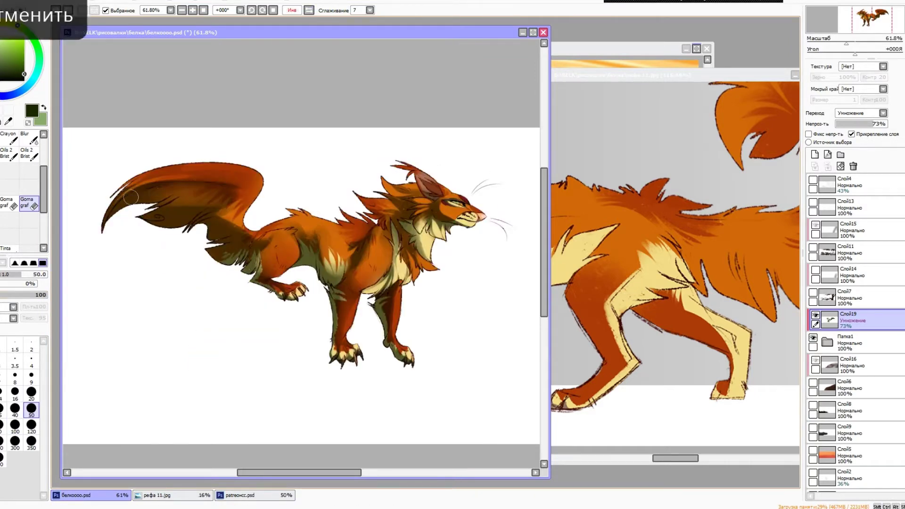
drag(216, 304, 185, 305)
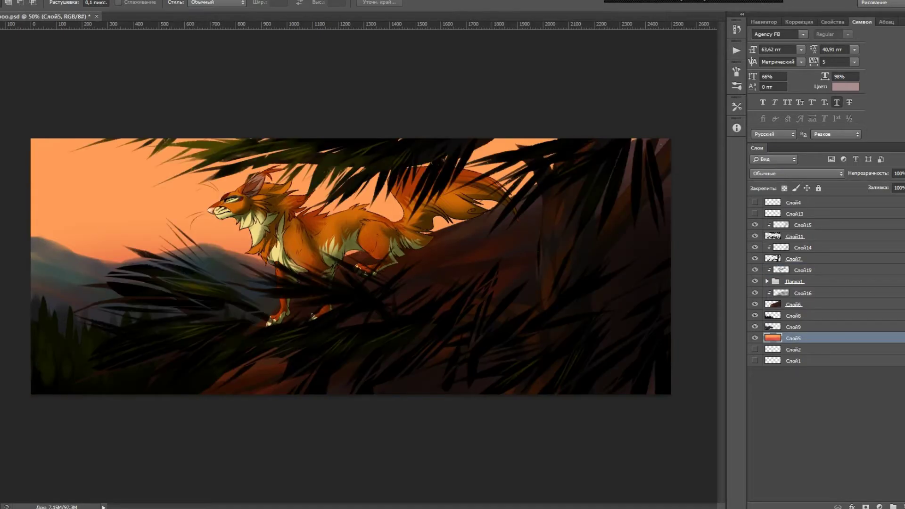
Switch to Photoshop and shift the sky layer Слой5 toward yellow-orange with Color Balance.
key(ctrl+b)
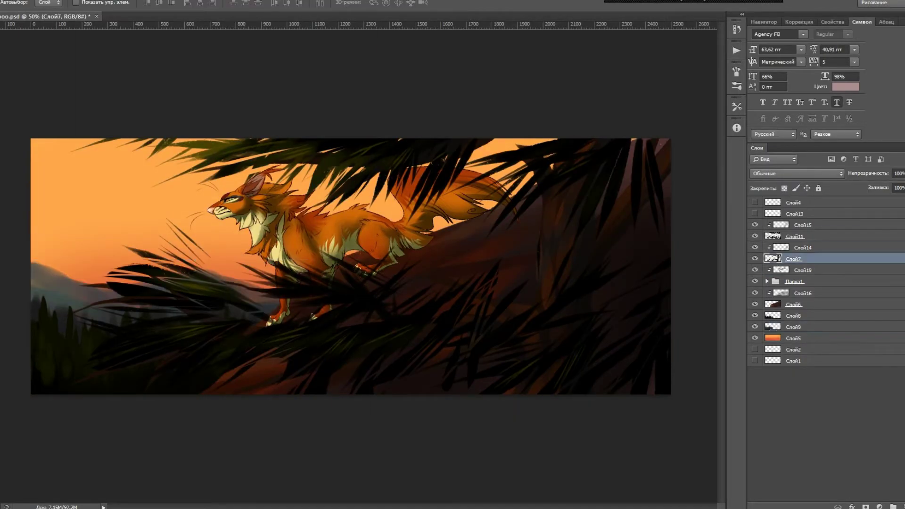
key(ctrl+z)
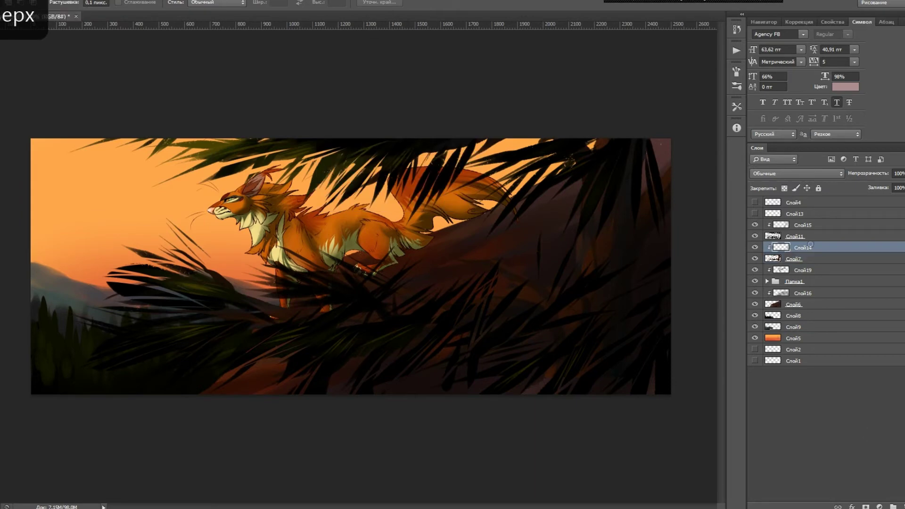
Merge a copy of the character folder and its shading into one layer, and merge Слой16 down into Слой6.
right_click(763, 283)
click(795, 174)
click(778, 197)
click(767, 281)
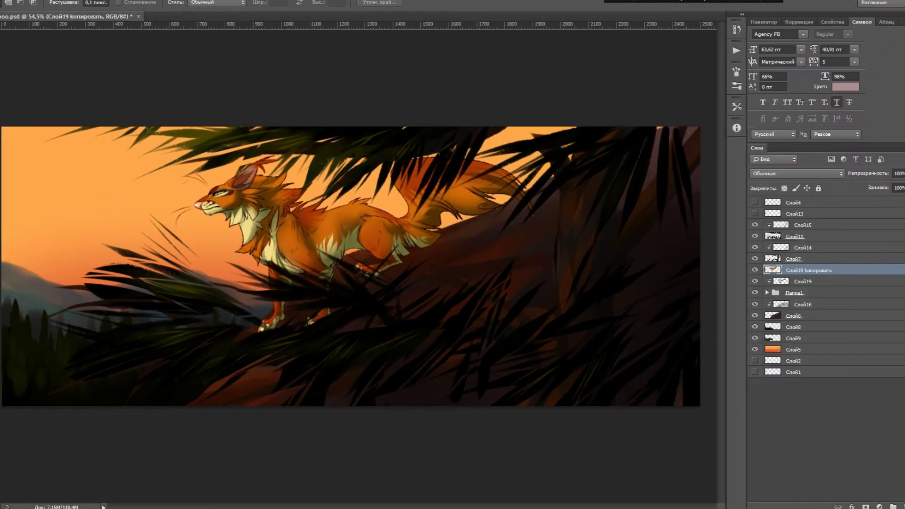
key(ctrl+e)
key(ctrl+t)
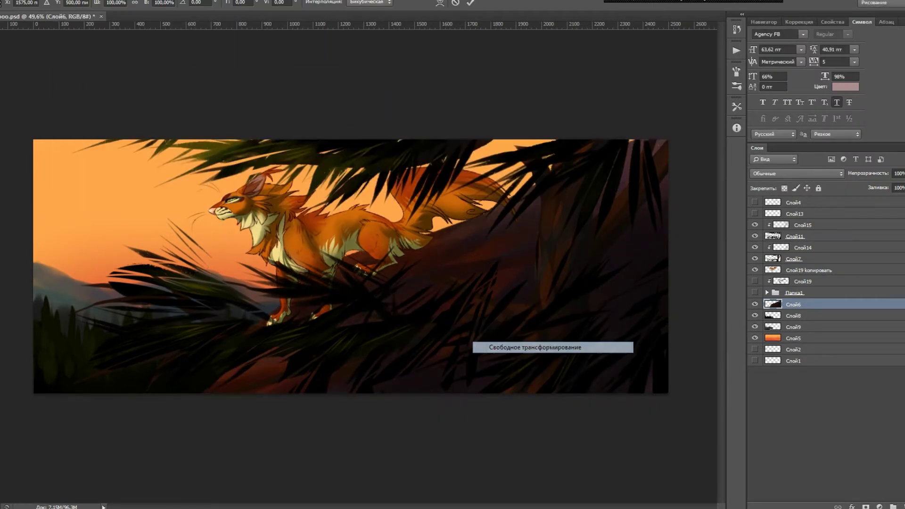
Enlarge the merged character layer with Free Transform and adjust its shape with Liquify.
click(808, 270)
key(ctrl+t)
drag(577, 157, 561, 152)
key(Return)
key(ctrl+shift+x)
key(Return)
Add an orange layer directly beneath the merged character copy and set its blending mode to Screen.
click(820, 281)
right_click(796, 281)
key(Escape)
key(ctrl+u)
key(Return)
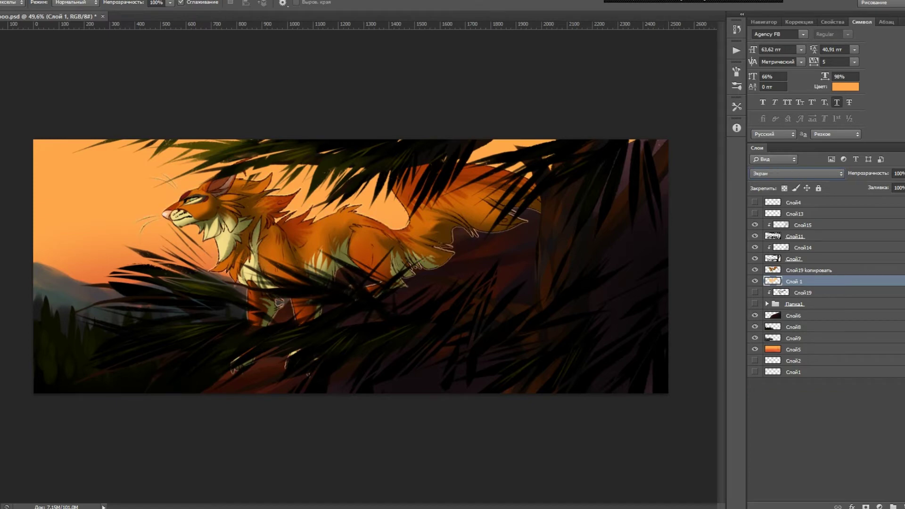
right_click(147, 201)
key(Escape)
Recolor the sky layer Слой5 to a more saturated yellow-to-orange gradient.
key(ctrl+b)
key(Escape)
click(793, 349)
key(Escape)
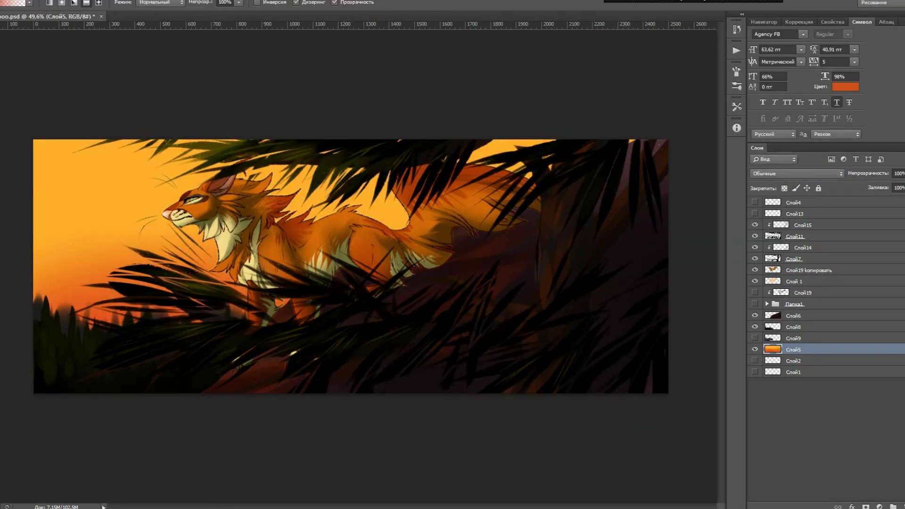
Streak the sky with red bands above the horizon and overlay a yellow gradient layer in Soft Light mode.
key(ctrl+z)
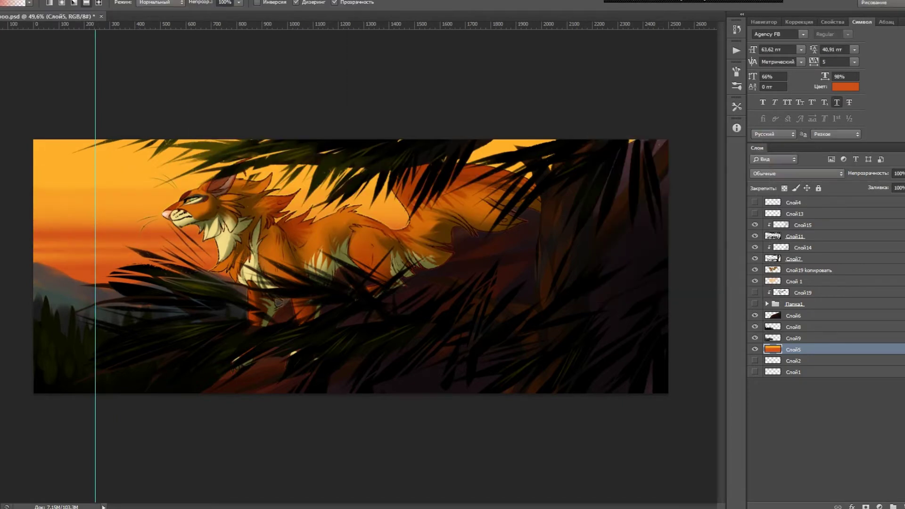
key(ctrl+z)
key(m)
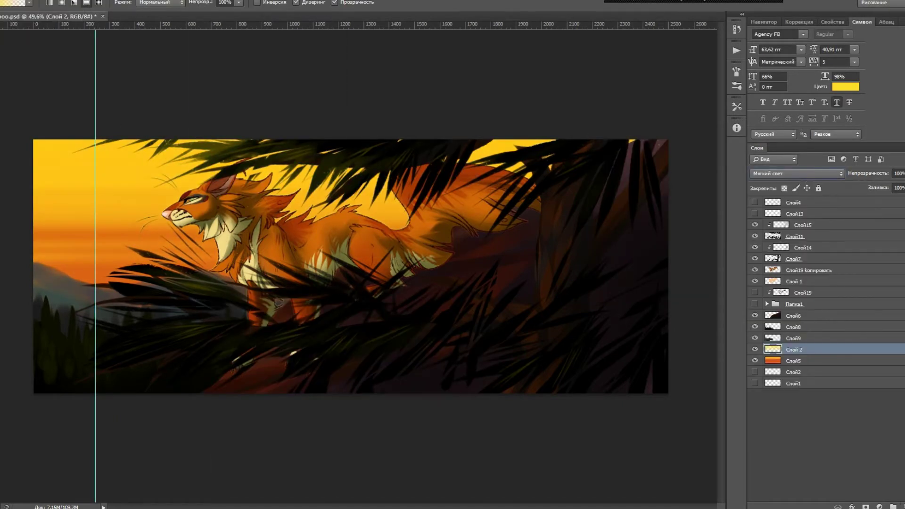
Distort the sky layer Слой5 with Free Transform into a tilted shape extending past the canvas.
right_click(181, 222)
key(Escape)
key(ctrl+j)
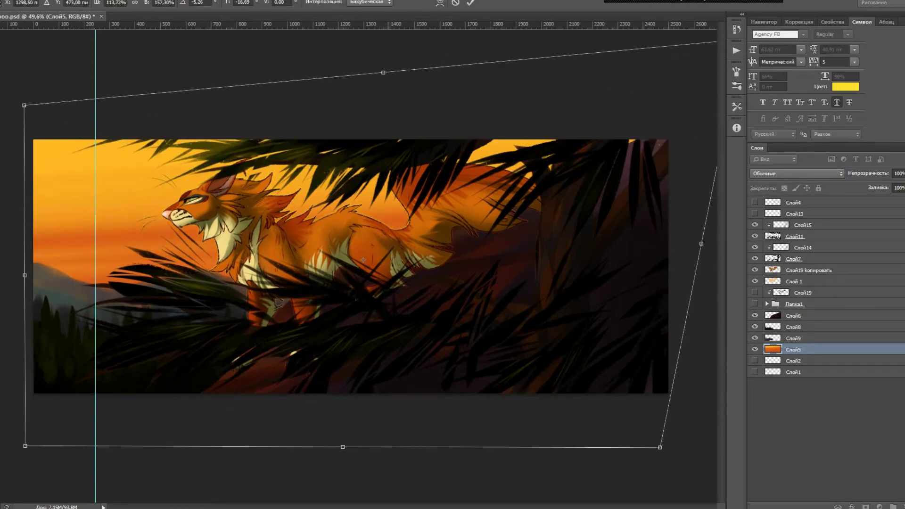
Try a repositioned duplicate of the sky layer in Darken mode at 73% opacity.
key(v)
key(shift+alt+k)
key(7)
key(3)
drag(224, 265, 252, 281)
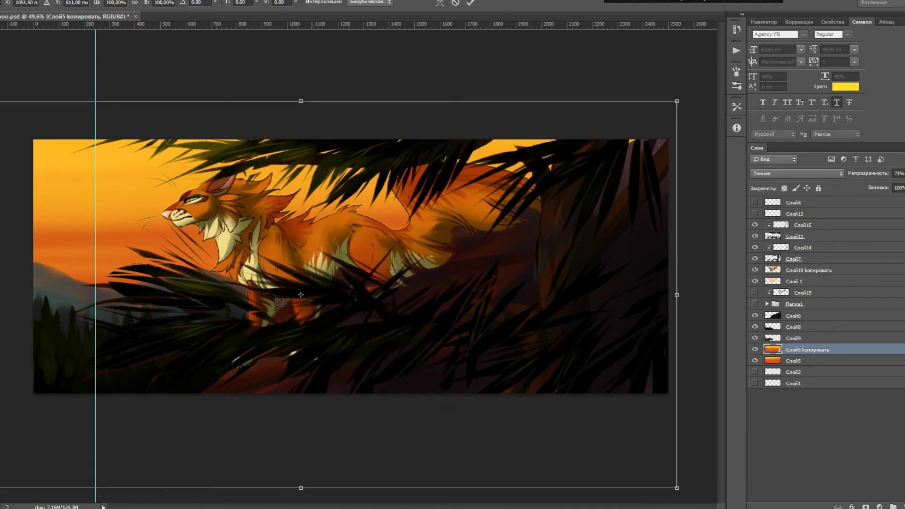
key(Delete)
Hide the pine foliage and tint the distant mountains with a clipped orange gradient in Pin Light mode at 33% opacity.
click(200, 1)
key(ctrl+alt+f)
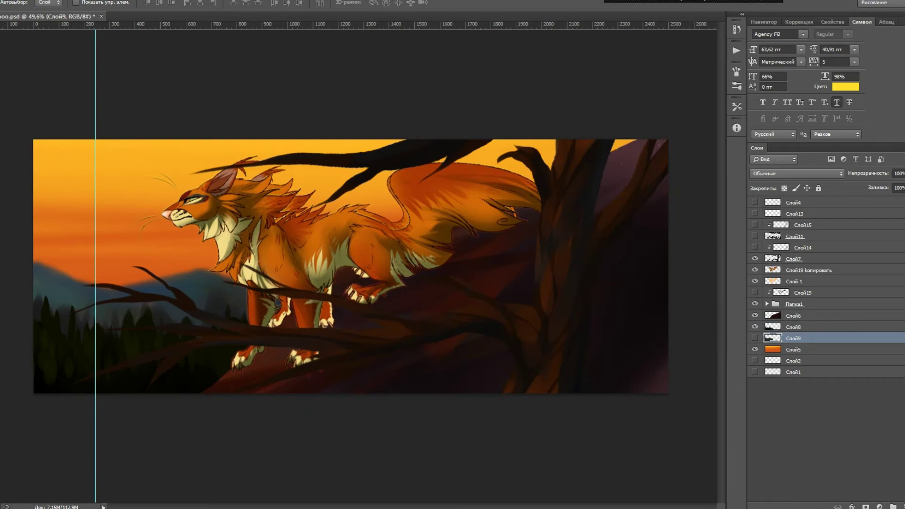
key(alt+i)
key(Return)
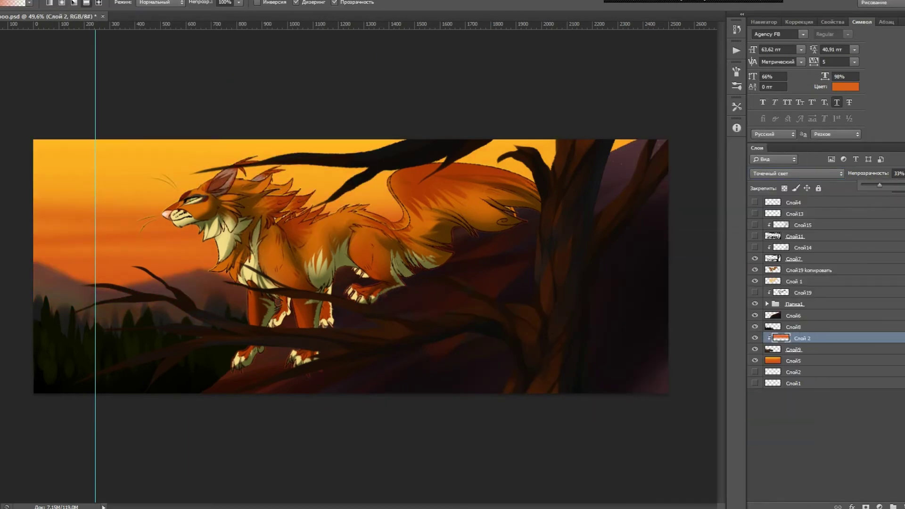
Soften the distant trees with a blur filter and add a new empty layer above Слой8.
key(ctrl+shift+n)
key(Return)
key(alt+i)
key(Escape)
key(alt+t)
key(Return)
key(Return)
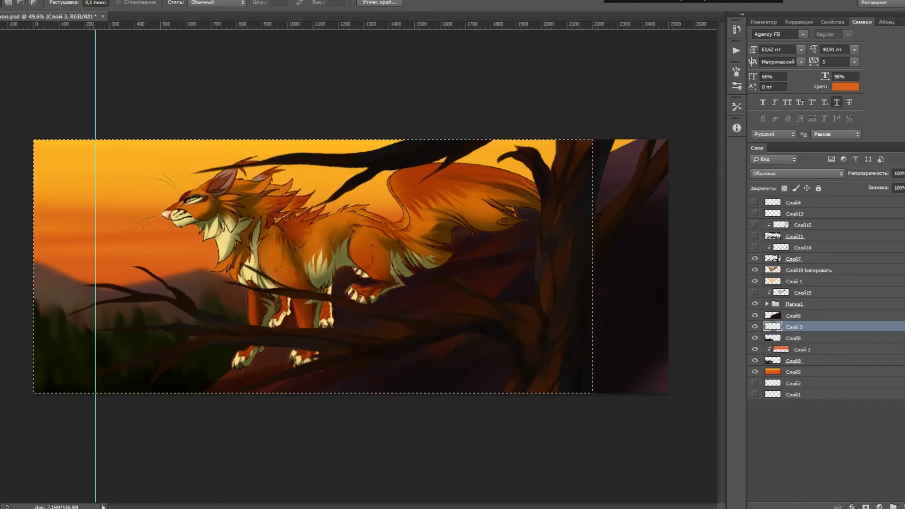
Paint black tree silhouettes over the forest in the lower-left part of the picture on the new layer Слой 3.
key(b)
key(ctrl+z)
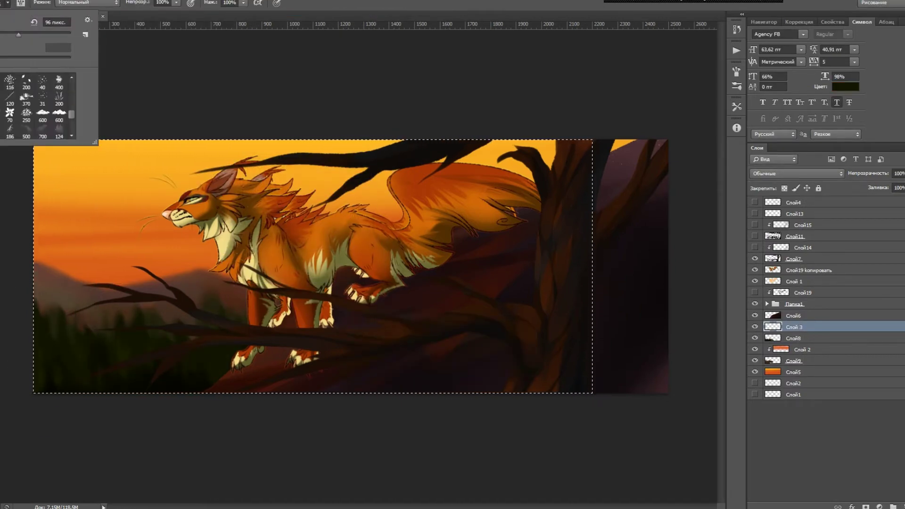
click(29, 4)
key(ctrl+z)
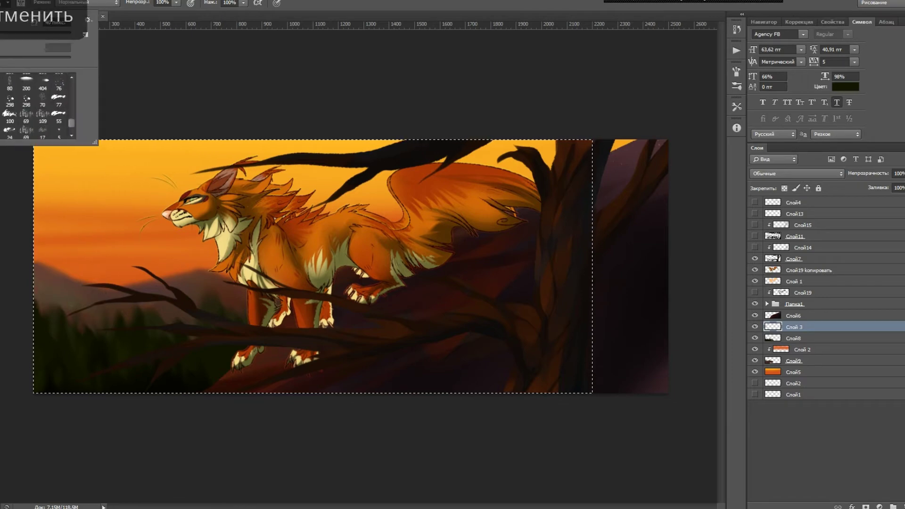
key(Escape)
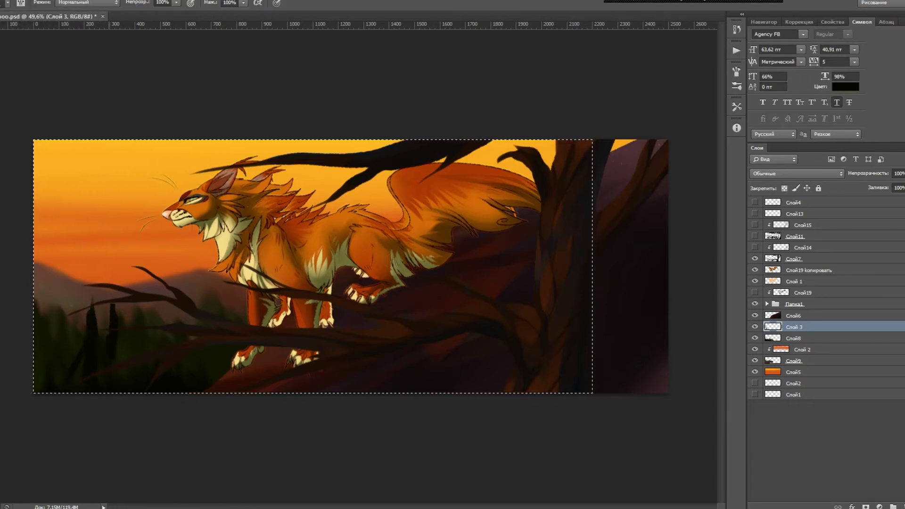
click(792, 337)
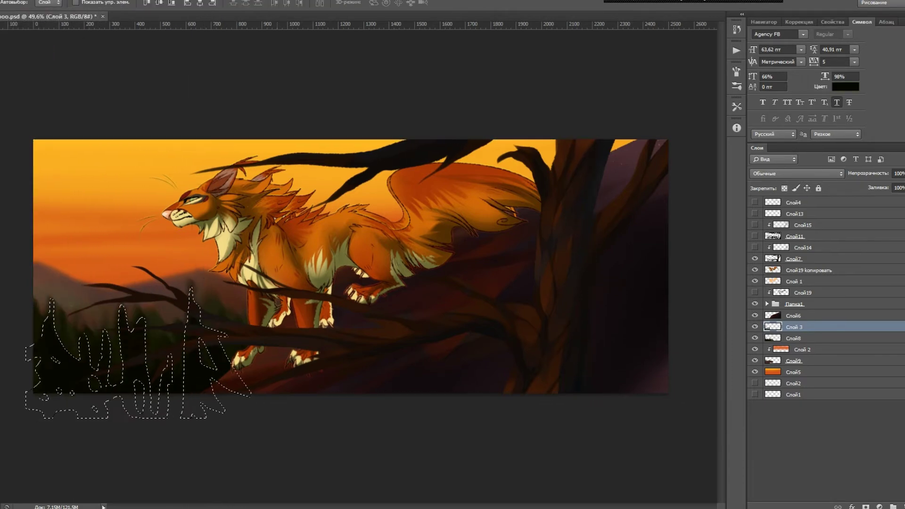
Clear the selection around the black tree silhouettes and tint the forest on Слой8 browner with a Hue/Saturation adjustment.
key(m)
right_click(165, 82)
click(188, 218)
key(Escape)
right_click(168, 156)
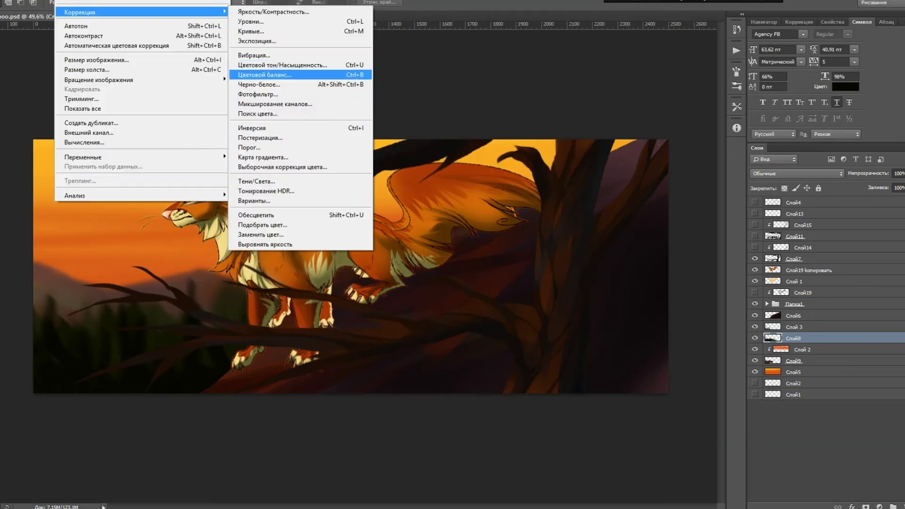
click(303, 62)
click(600, 319)
click(389, 198)
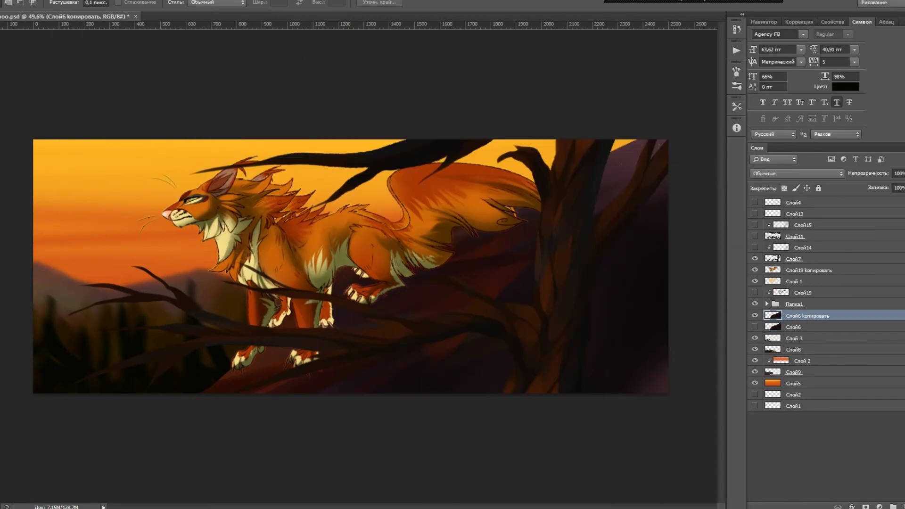
Duplicate the tree and foliage layers Слой7, Слой 5, Слой11 and Слой15, and hide the originals.
key(Escape)
key(ctrl+t)
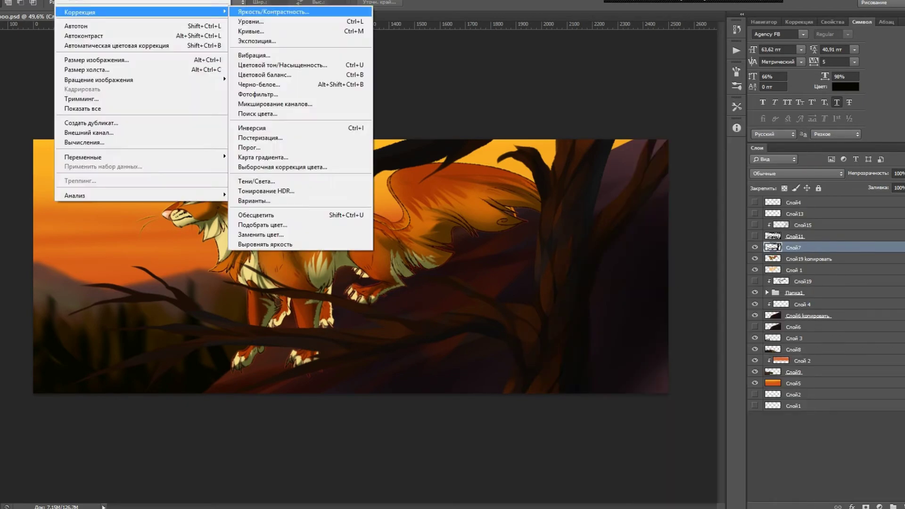
key(ctrl+j)
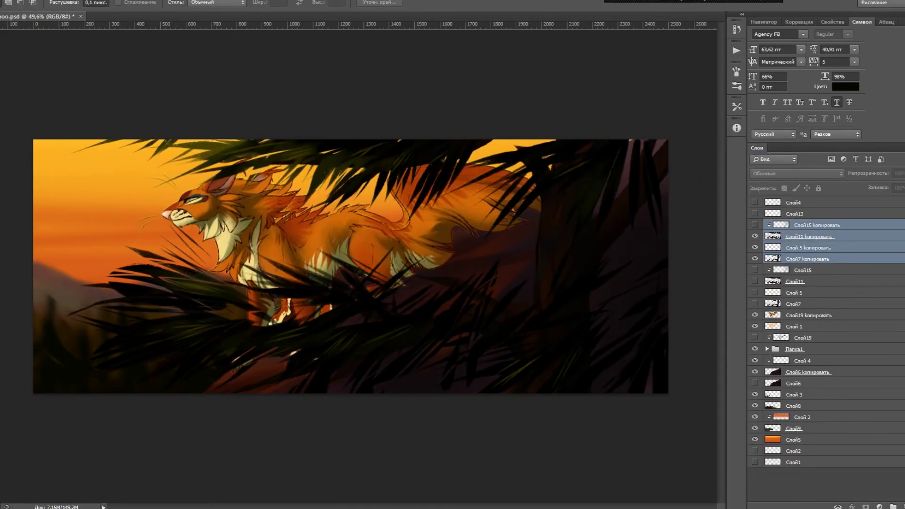
key(ctrl+t)
right_click(541, 242)
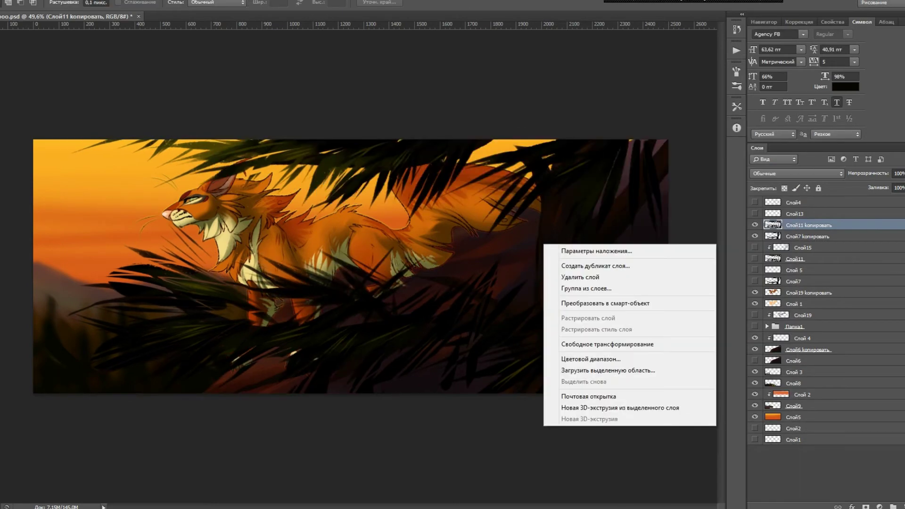
Merge the tree and foliage copies, duplicate the result, and apply Motion Blur at a 4° angle and 115 pixels.
key(Escape)
click(807, 236)
key(ctrl+t)
key(Return)
right_click(807, 236)
click(389, 191)
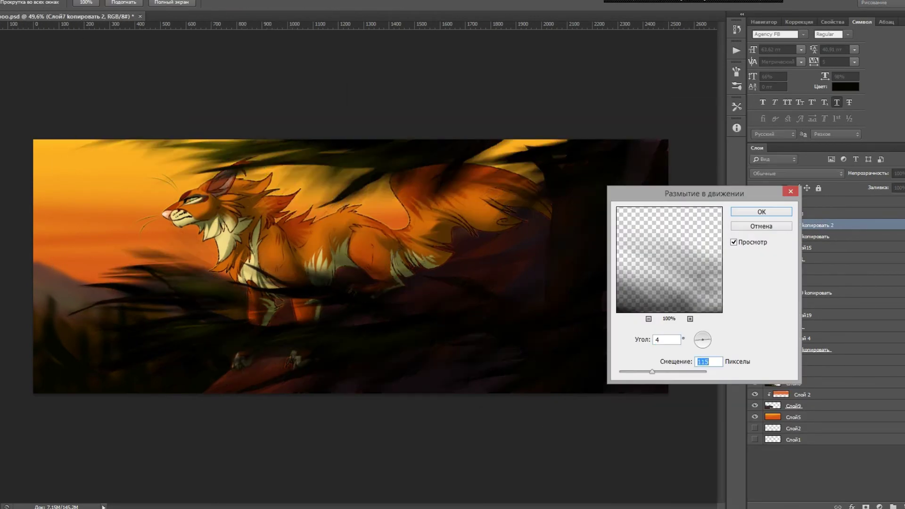
key(Return)
Make another duplicate of the merged foliage and apply a Motion Blur to the new copy.
key(ctrl+j)
click(389, 191)
key(Return)
right_click(807, 225)
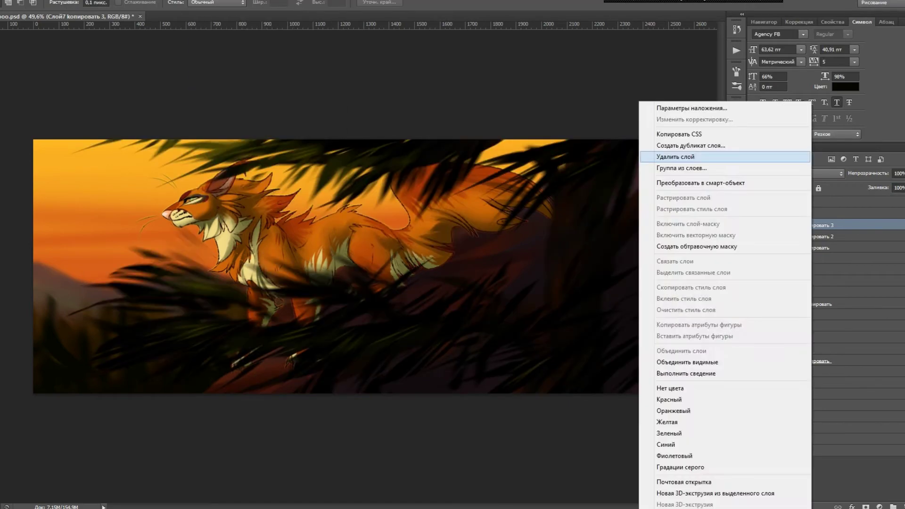
Reshape and reposition the blurred foliage on Слой7 копировать 3 over the fox with Free Transform.
right_click(529, 218)
click(586, 317)
key(Return)
right_click(499, 239)
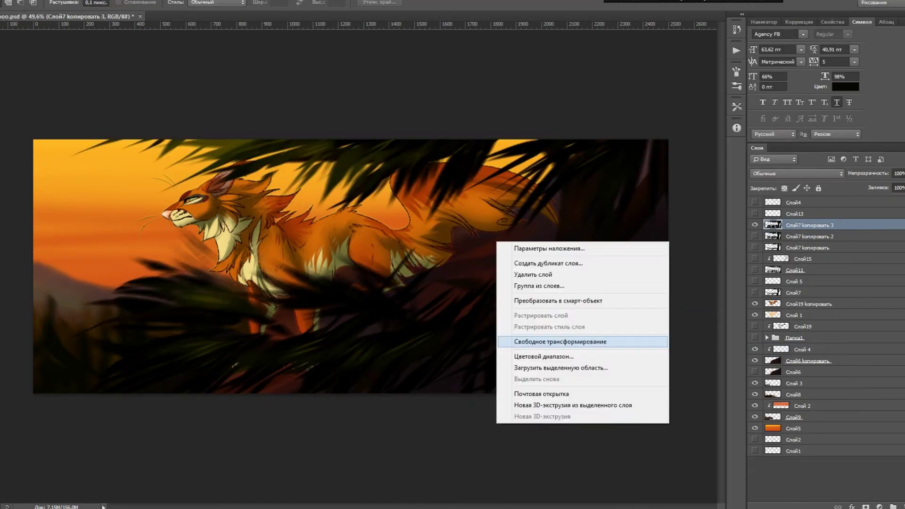
click(555, 342)
mouse_move(400, 286)
mouse_down()
mouse_move(415, 314)
mouse_move(387, 296)
mouse_up()
key(Return)
key(Return)
key(ctrl+t)
key(Return)
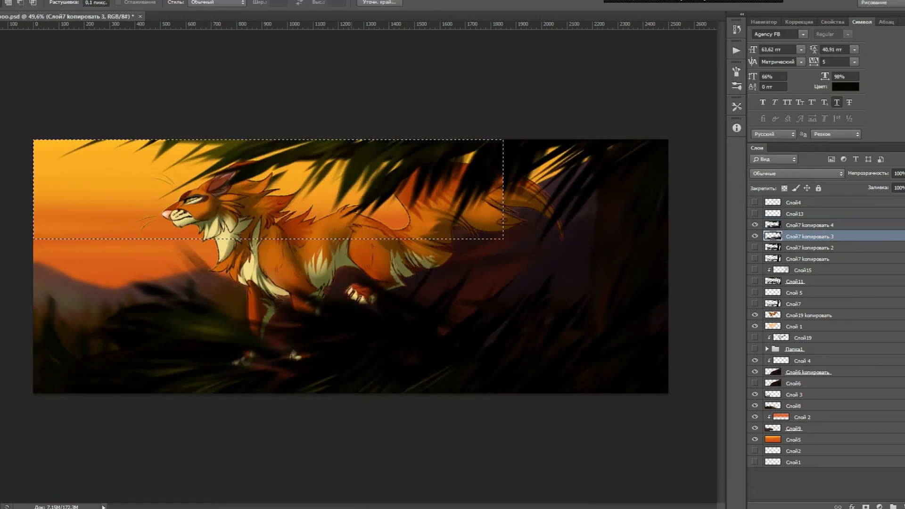
Order Слой7 копировать 4 below Слой7 копировать 3 and erase the foliage covering the fox's legs and the lower-left forest.
drag(807, 224, 807, 242)
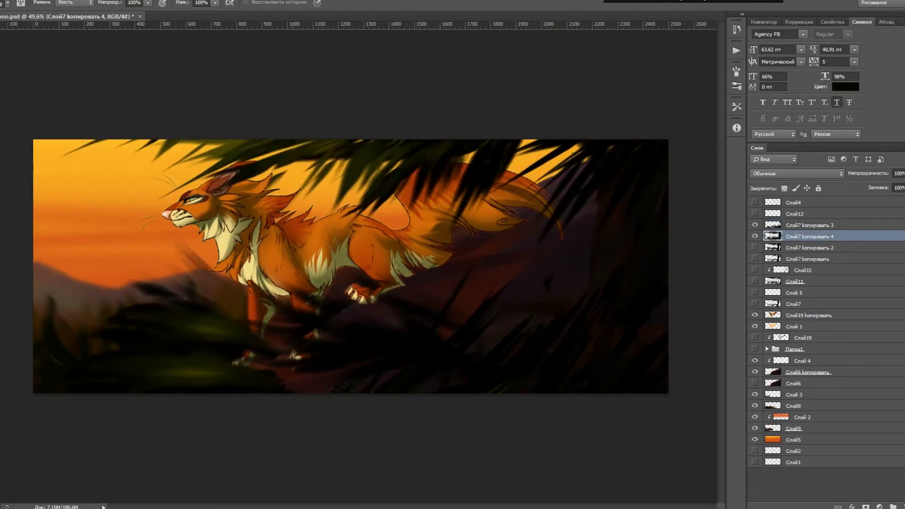
right_click(803, 236)
click(669, 125)
key(Return)
key(m)
drag(452, 93, 482, 94)
key(e)
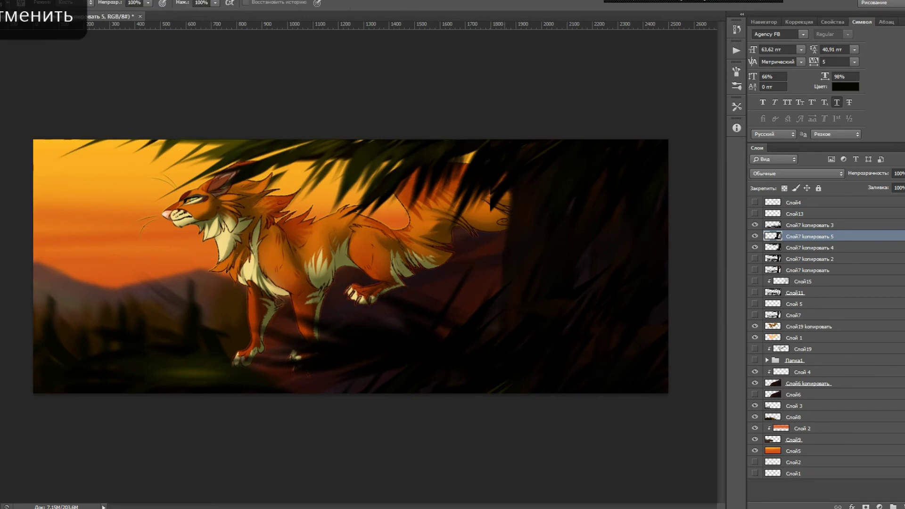
click(807, 248)
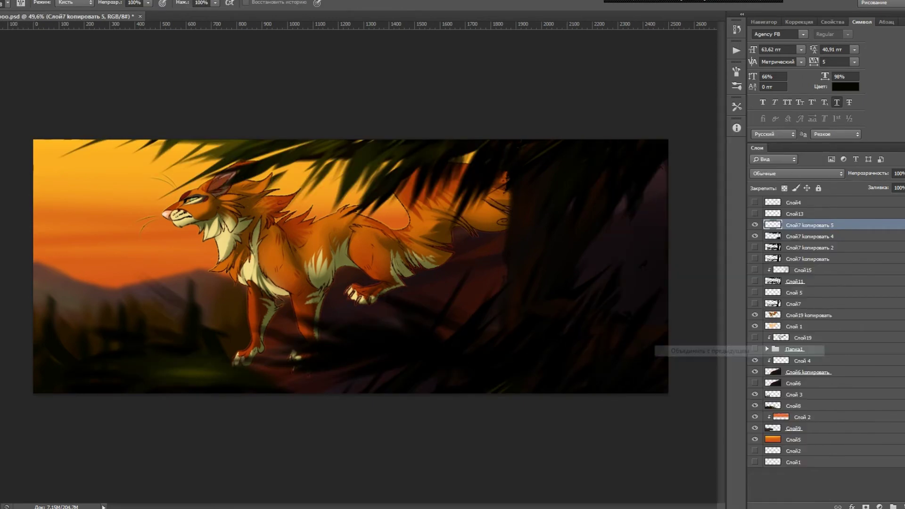
Paste a copied foliage piece, enlarge it to 137.94% by 172.58%, rotate it -32.28°, and apply Motion Blur at 35° and 27 pixels.
key(ctrl+c)
key(ctrl+v)
key(ctrl+t)
drag(555, 389, 400, 490)
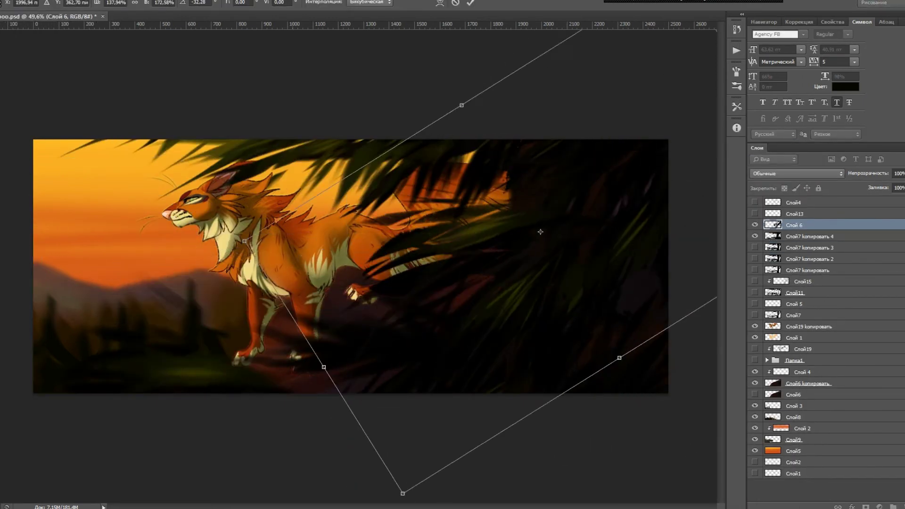
key(Return)
click(404, 192)
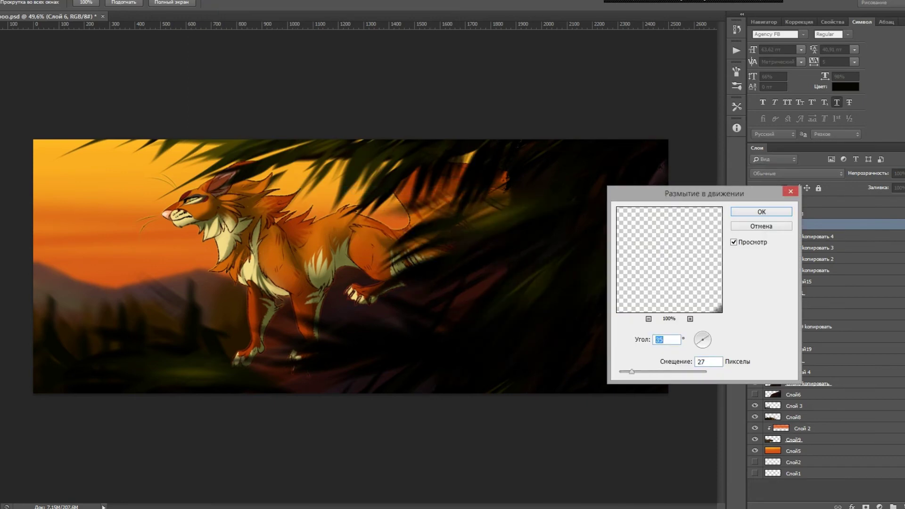
key(Return)
Delete the clipped layer Слой 4 above the rock and erase the leftover lower-left foliage from Слой7 копировать 4.
click(801, 372)
key(Delete)
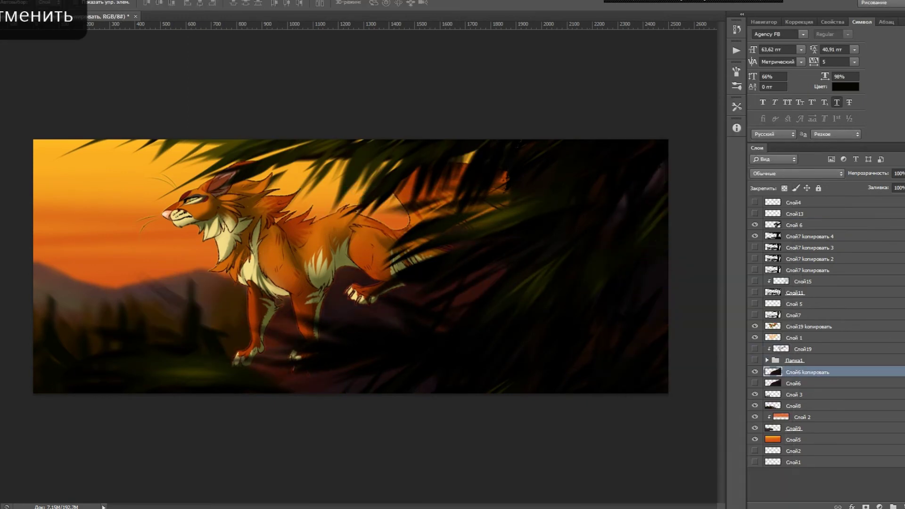
click(801, 225)
click(809, 236)
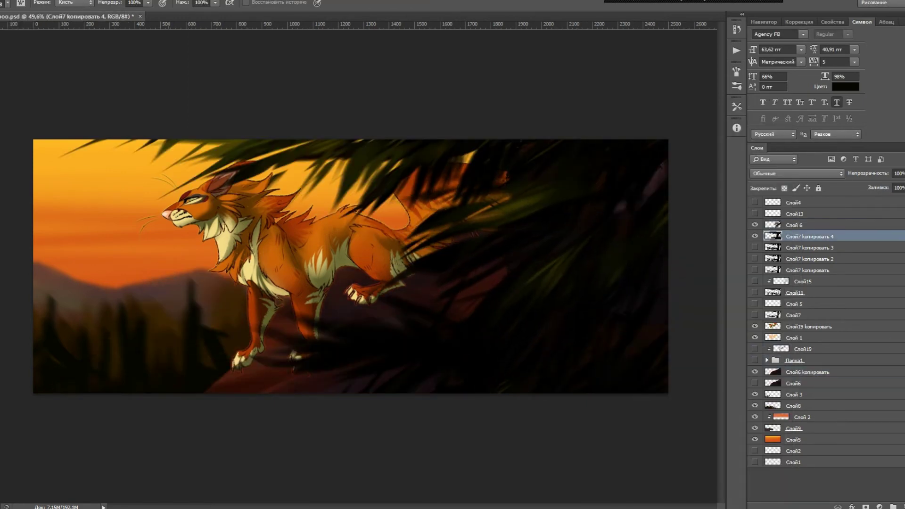
Duplicate the foliage layer Слой 6 and move the copy over the lower-left forest and the fox's legs.
click(801, 224)
key(ctrl+j)
key(ctrl+t)
mouse_move(612, 330)
mouse_down()
mouse_move(679, 360)
mouse_move(669, 245)
mouse_move(319, 324)
mouse_move(226, 292)
mouse_up()
key(Return)
key(e)
Warp the lower-left foliage copy so its fronds lie lower, and refine its shape with Liquify.
key(ctrl+t)
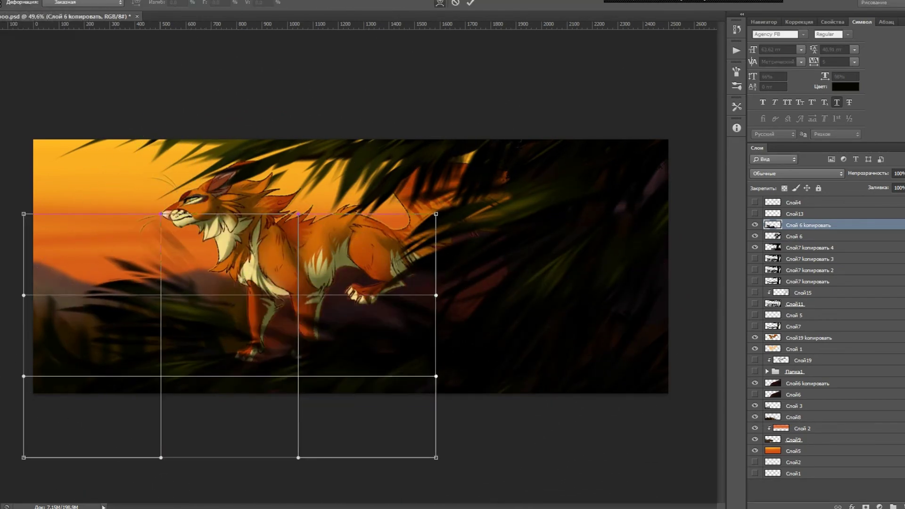
drag(283, 424, 325, 405)
key(Return)
key(ctrl+shift+x)
key(Return)
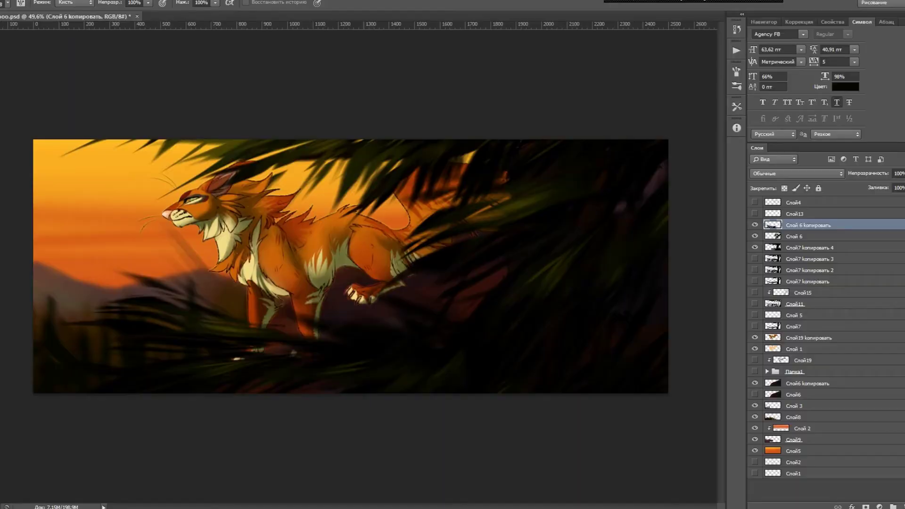
Adjust the placement of the lower-left foliage copy and order it below Слой7 копировать 4.
right_click(303, 324)
click(384, 424)
drag(242, 348, 254, 349)
key(Return)
key(ctrl+bracketleft)
key(ctrl+bracketleft)
Move the fox layers Слой19 копировать and Слой 1 farther left, and transform the dark rock slope layer.
key(ctrl+t)
shift+click(793, 349)
key(ctrl+t)
drag(518, 332, 506, 309)
key(Return)
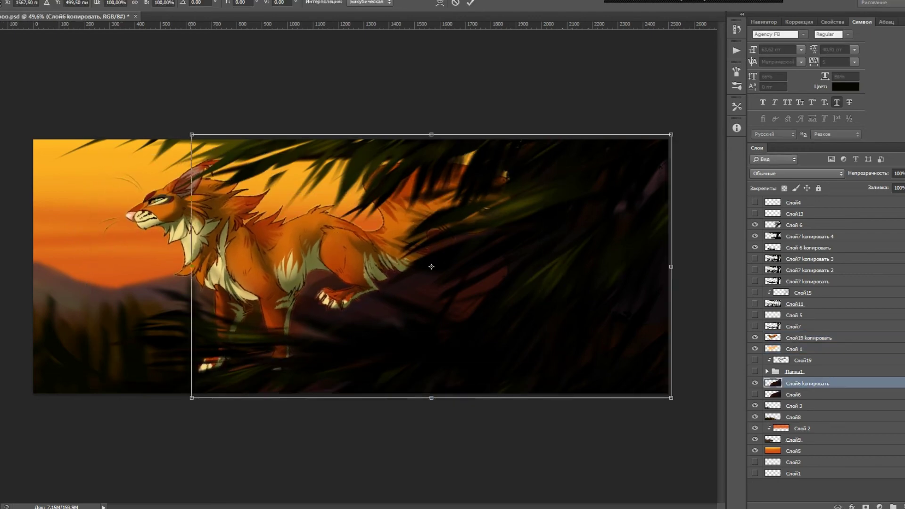
Darken the rock with a clipped painted layer, using Gaussian Blur at 5.5 pixels and Hard Mix mode at 64% opacity.
key(ctrl+alt+g)
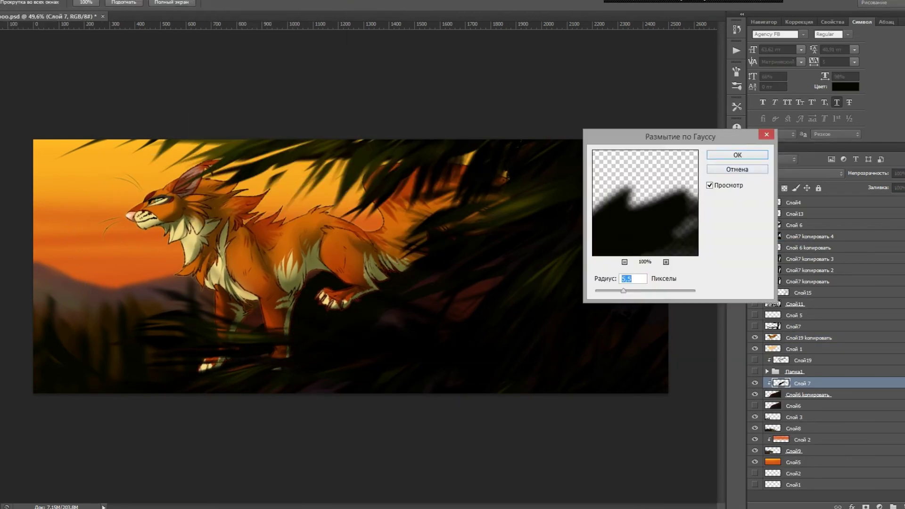
click(762, 208)
key(shift+alt+l)
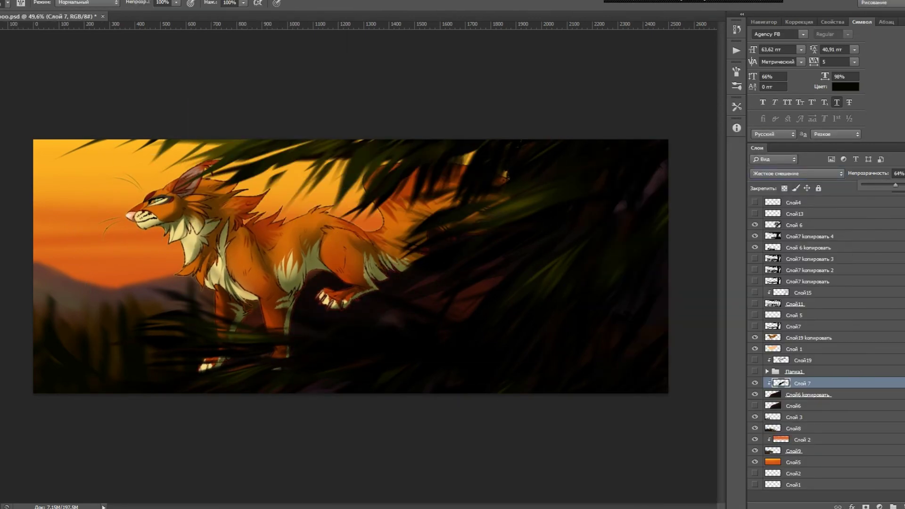
key(Return)
key(e)
Shade the fox with a clipped dark red gradient layer in Linear Burn mode at 77% opacity.
click(795, 173)
click(782, 224)
drag(899, 173, 902, 186)
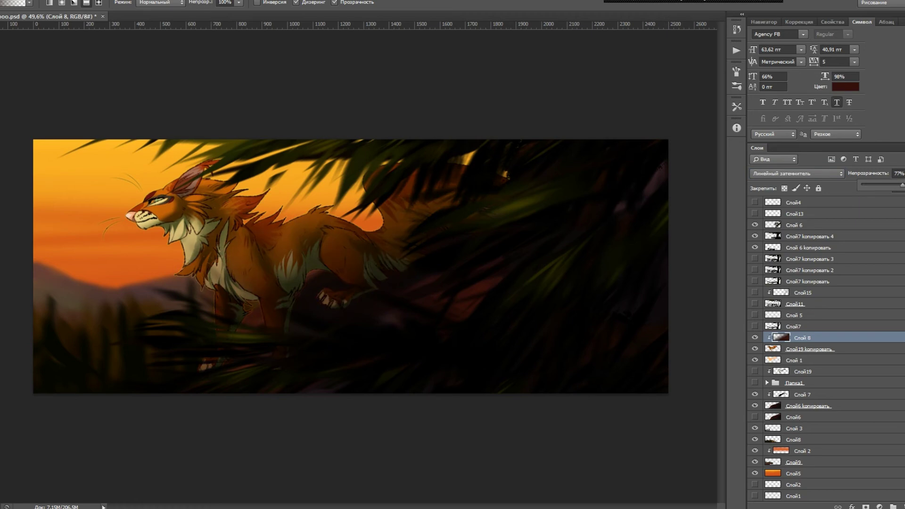
Add an orange gradient layer above the foliage in Soft Light mode and shift its hue toward red.
key(ctrl+shift+alt+n)
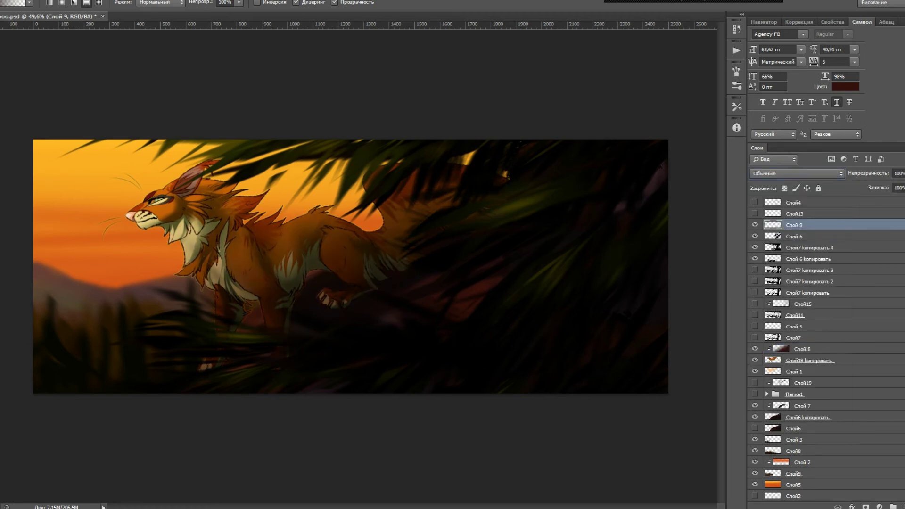
key(alt+BackSpace)
key(shift+plus)
key(shift+plus)
key(shift+plus)
key(shift+plus)
key(shift+plus)
key(shift+plus)
key(shift+plus)
key(shift+plus)
key(shift+plus)
key(shift+plus)
key(shift+plus)
key(shift+plus)
key(shift+plus)
key(shift+plus)
key(shift+minus)
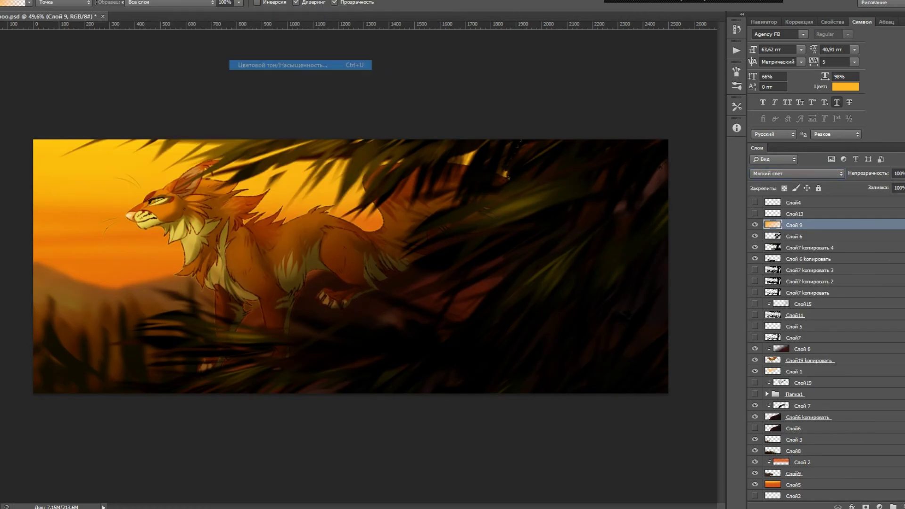
key(ctrl+u)
key(Return)
Load the fox's outline as a selection and add a layer clipped to Слой19 копировать in Overlay mode.
click(800, 360)
ctrl+click(772, 359)
key(ctrl+shift+alt+n)
key(ctrl+alt+g)
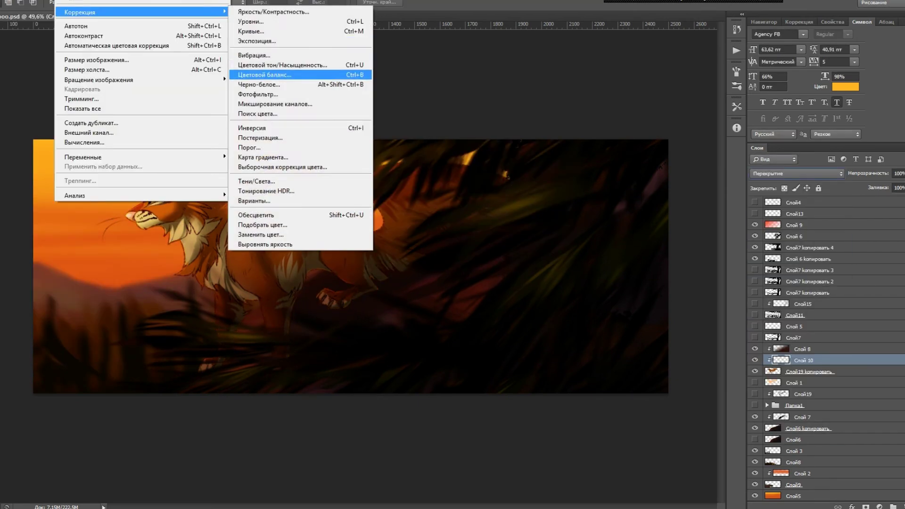
click(303, 78)
key(Escape)
key(ctrl+u)
key(Escape)
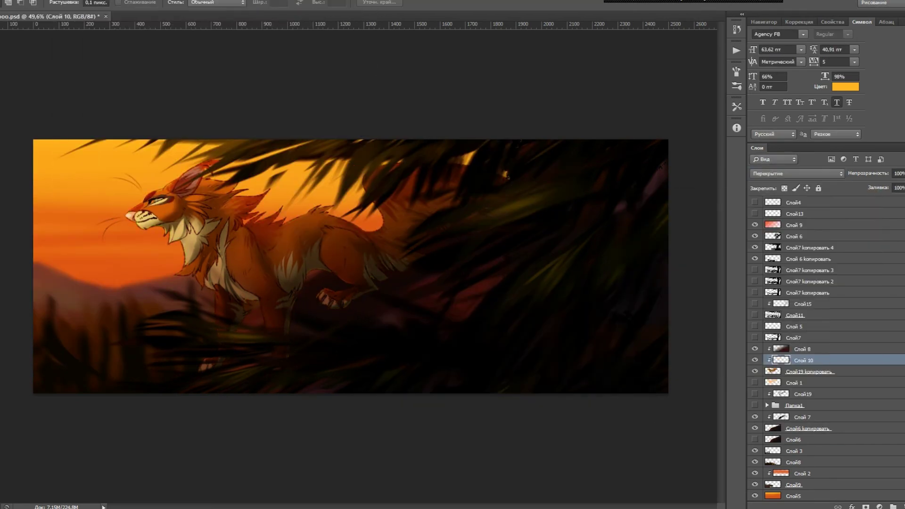
Try Brightness/Contrast adjustment layers with a 50% gradient mask, and paint edge details along the fox's fur on Слой 12.
key(y)
key(5)
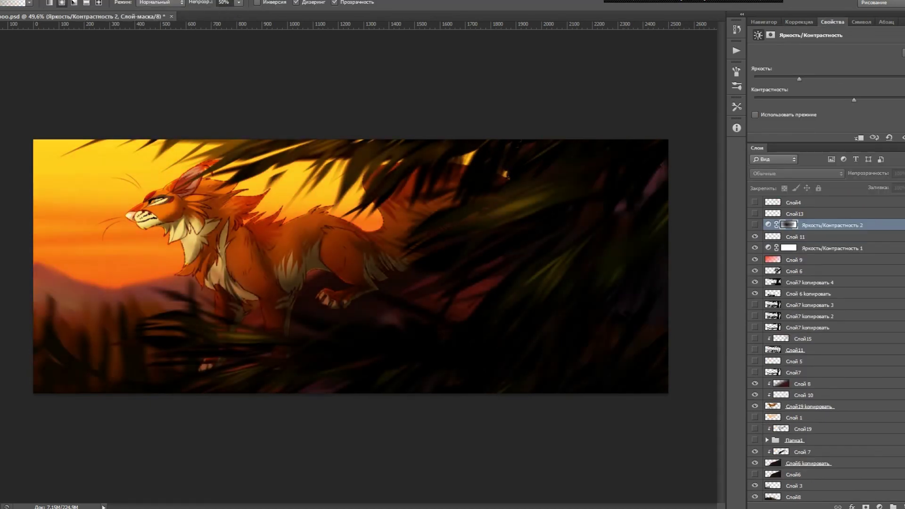
key(F2)
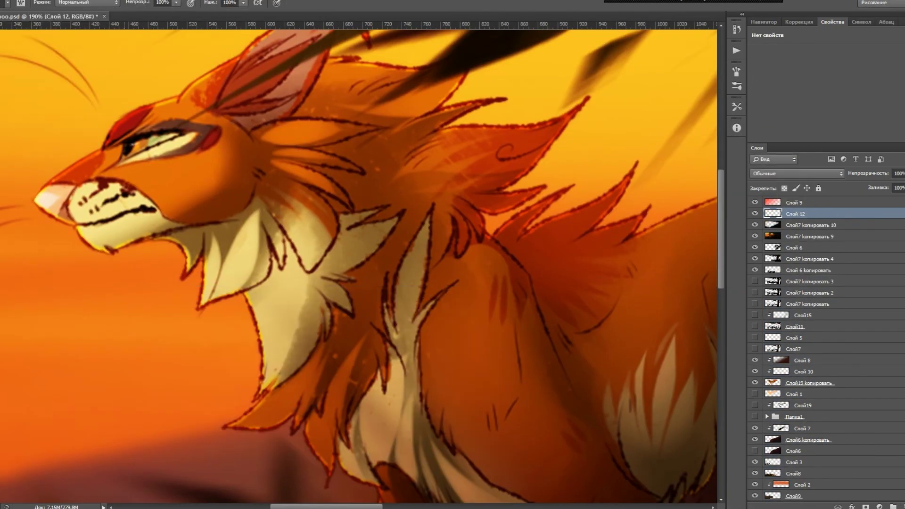
key(ctrl+0)
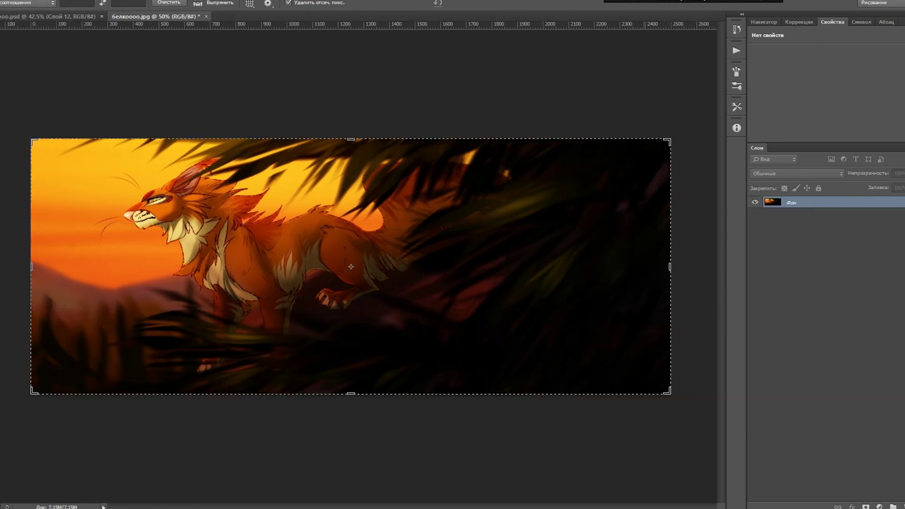
Extend the canvas of белкоооо.jpg on the left and cover the empty strip using a duplicate of the background layer.
drag(46, 267, 25, 267)
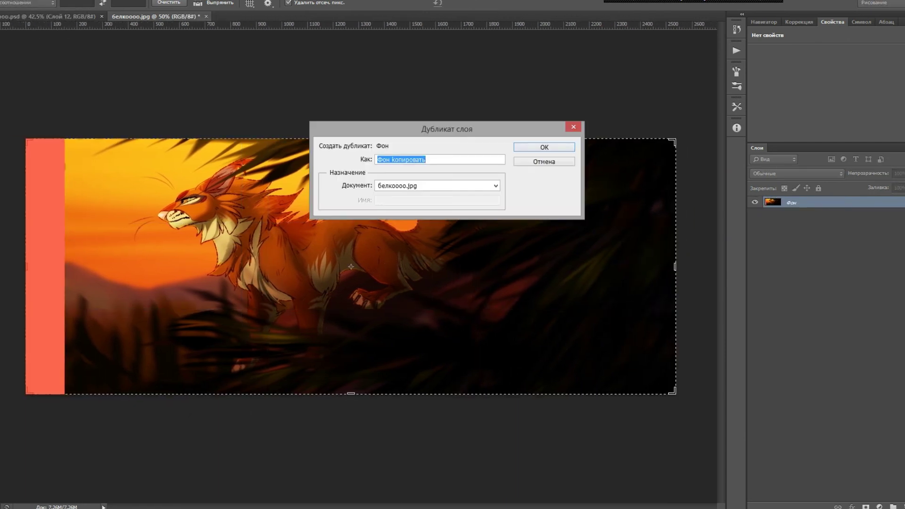
key(Return)
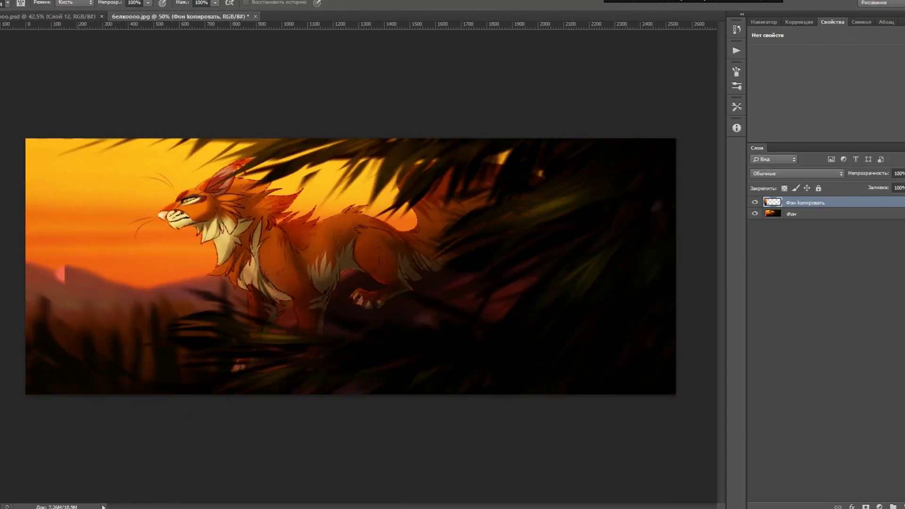
key(b)
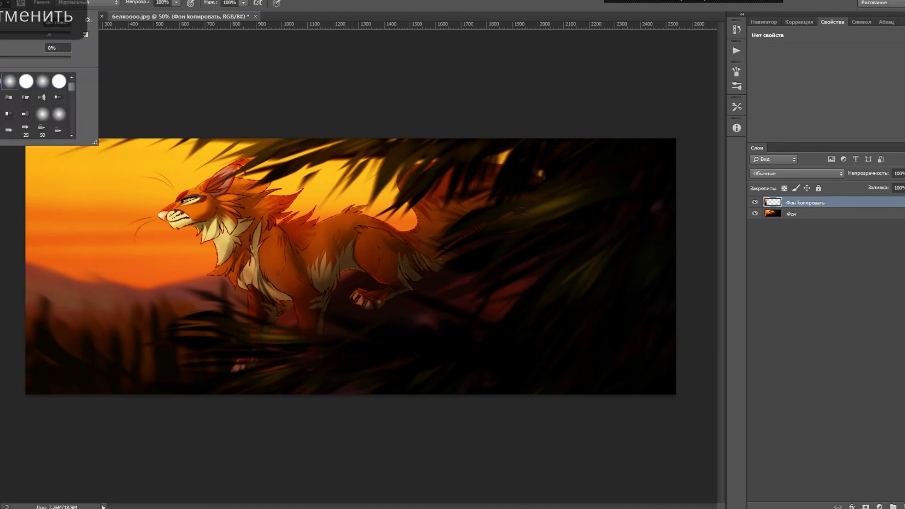